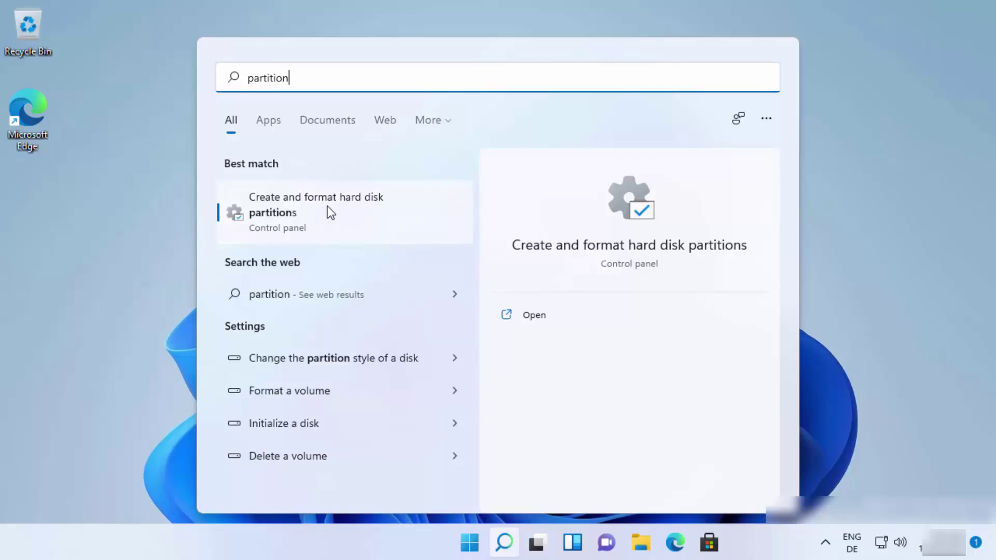
# - Open Disk Management through the search result for creating and formatting hard disk partitions
pyautogui.click(298, 220)
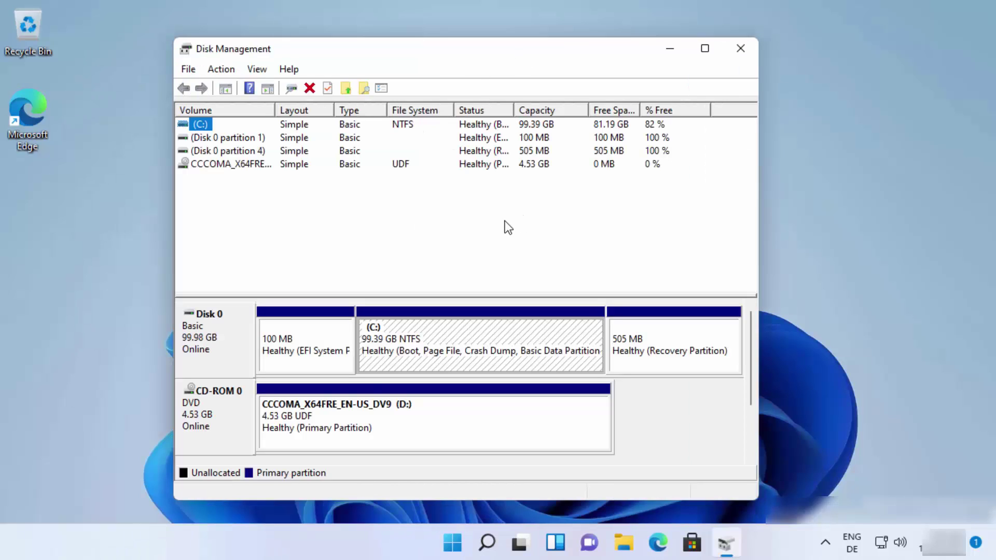
pyautogui.click(487, 542)
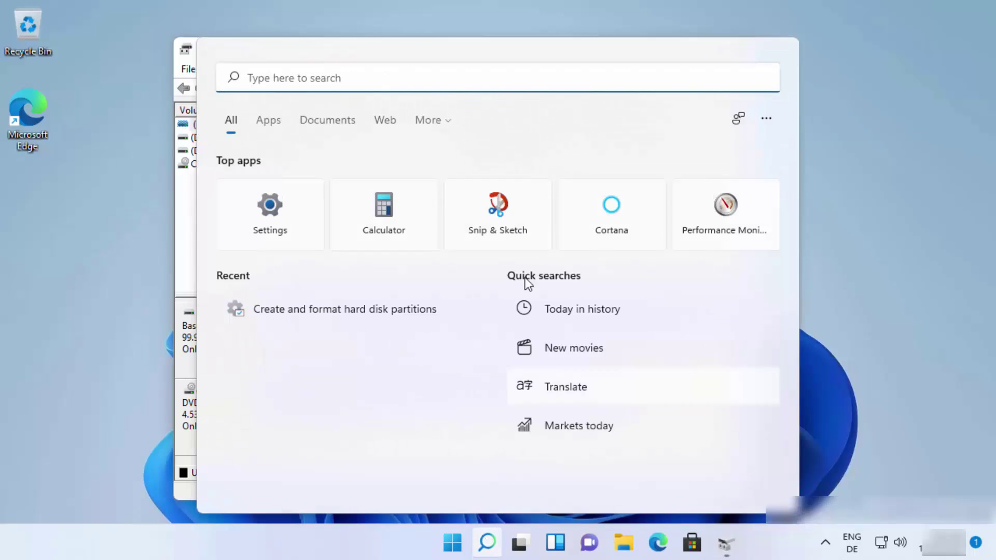
pyautogui.click(890, 356)
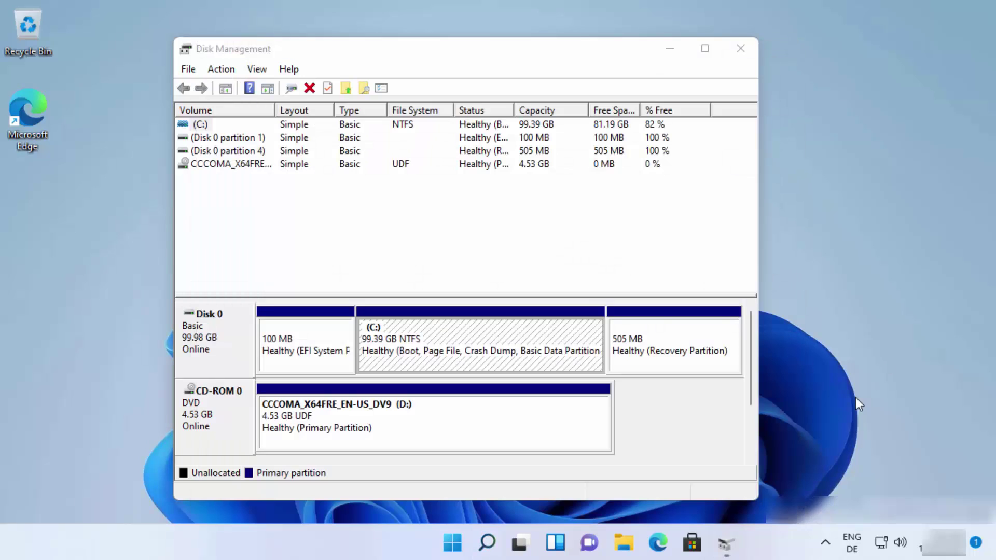
# - Open Computer Management for This PC from File Explorer and display its Disk Management view
pyautogui.click(624, 544)
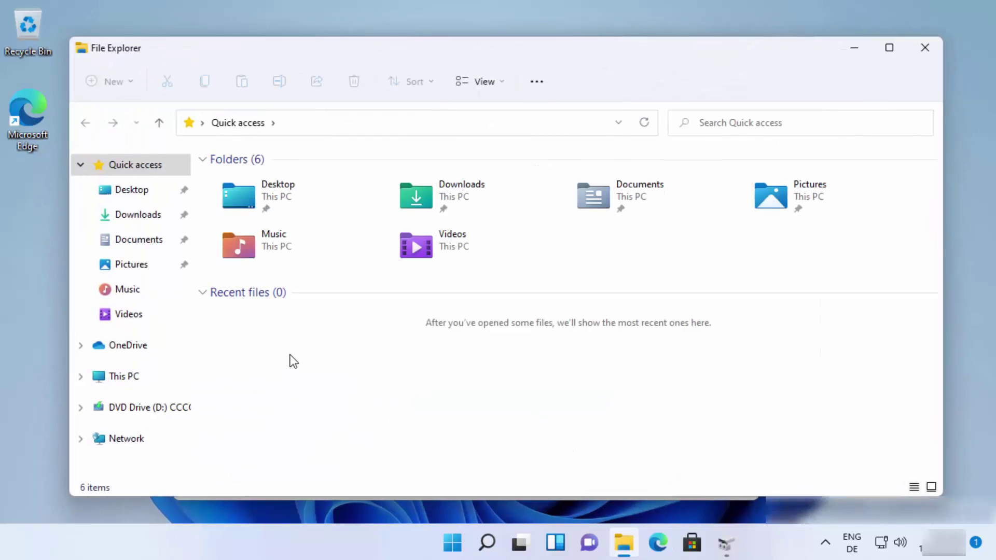
pyautogui.click(81, 165)
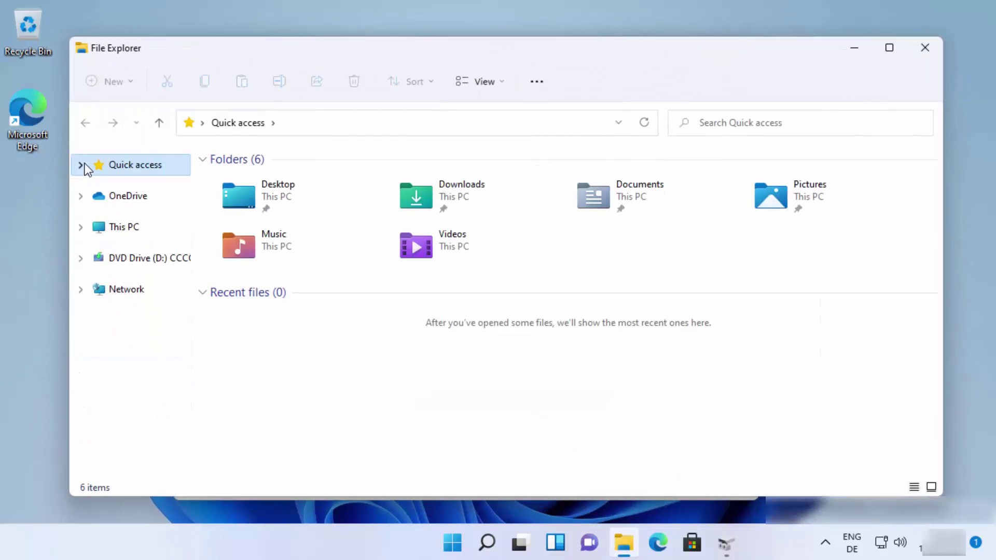
pyautogui.rightClick(138, 237)
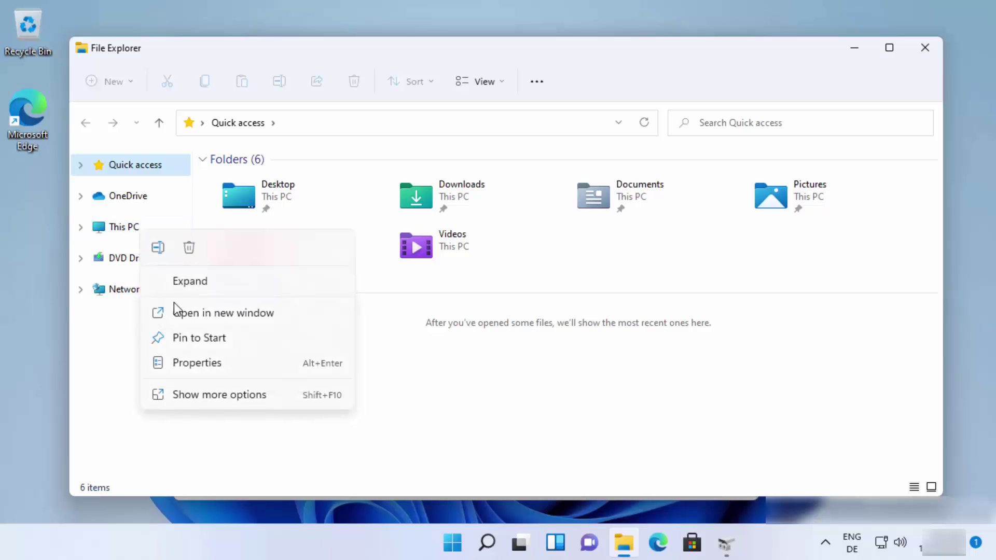
pyautogui.click(207, 397)
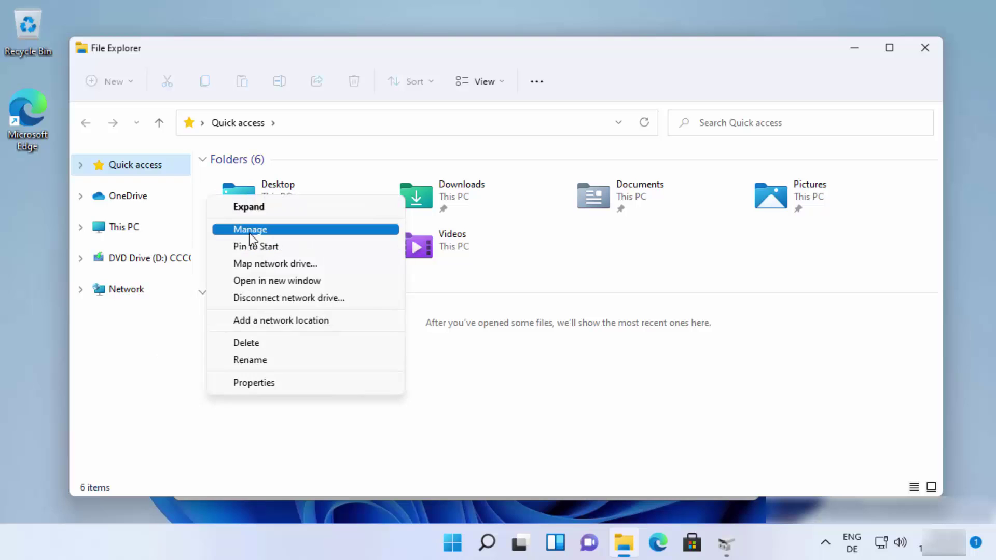
pyautogui.click(250, 233)
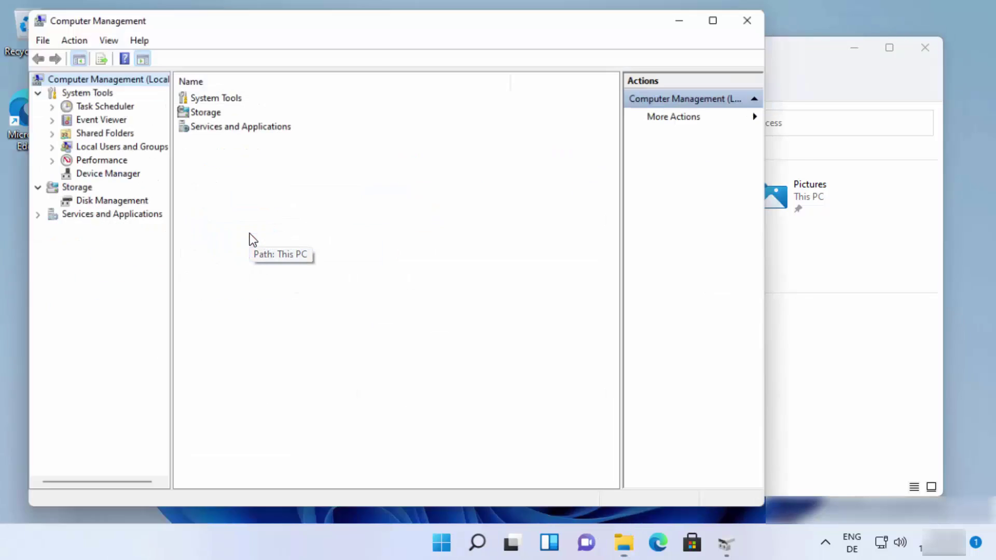
pyautogui.moveTo(338, 14); pyautogui.dragTo(453, 20)
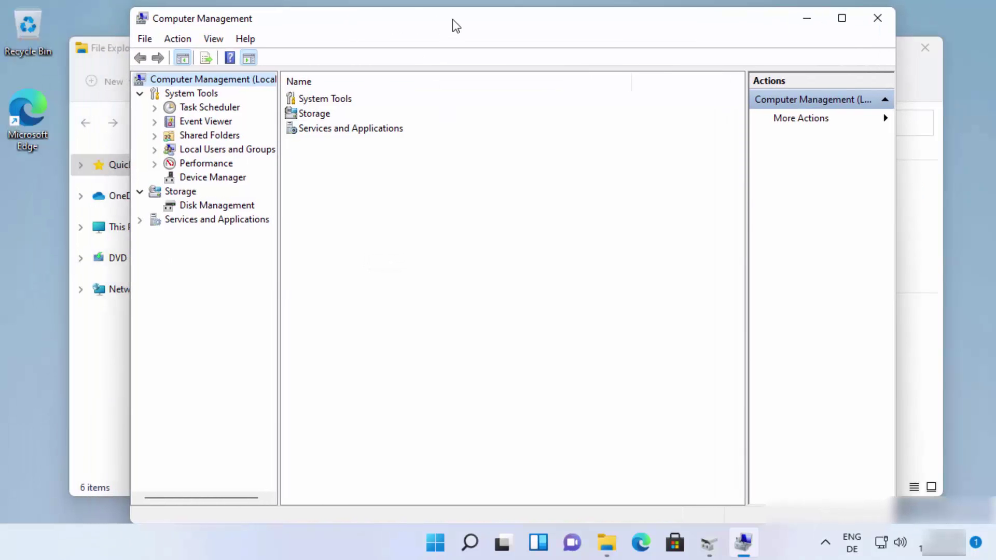
pyautogui.click(204, 205)
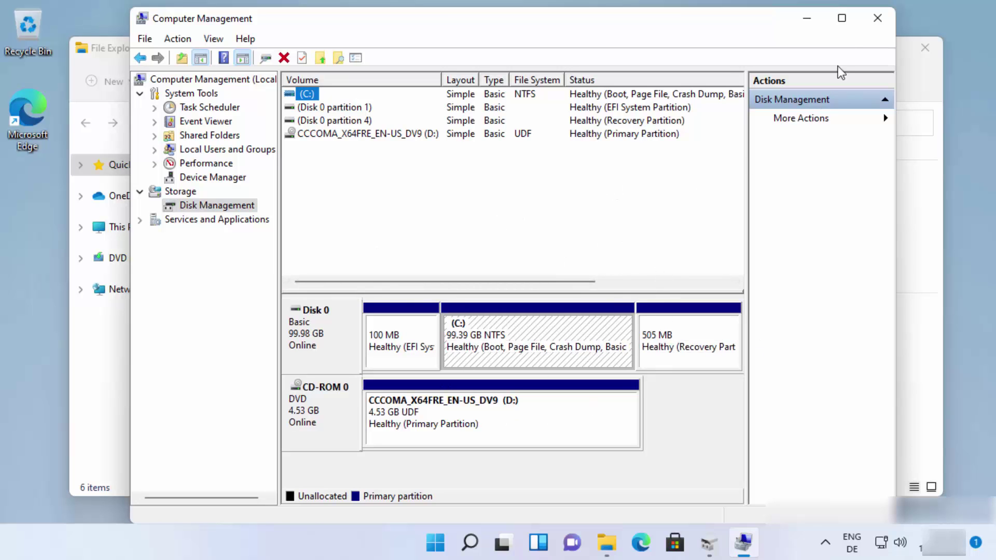
# - Close Computer Management and return to the standalone Disk Management window, maximized
pyautogui.click(878, 23)
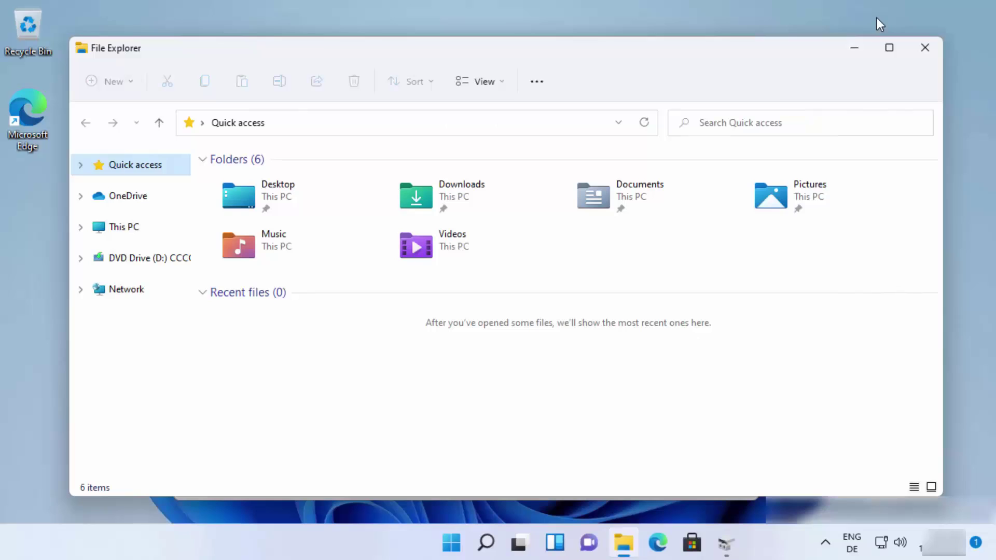
pyautogui.click(852, 49)
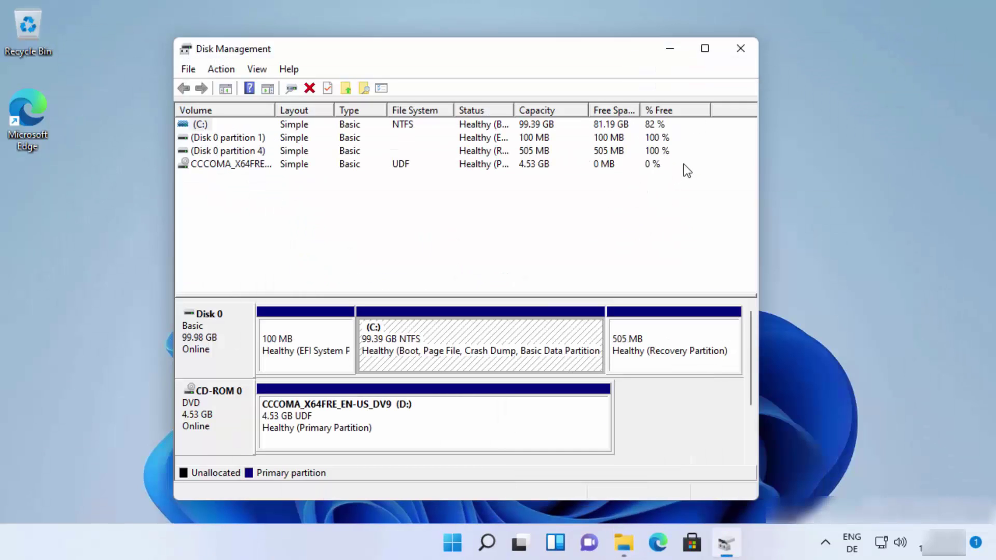
pyautogui.click(705, 54)
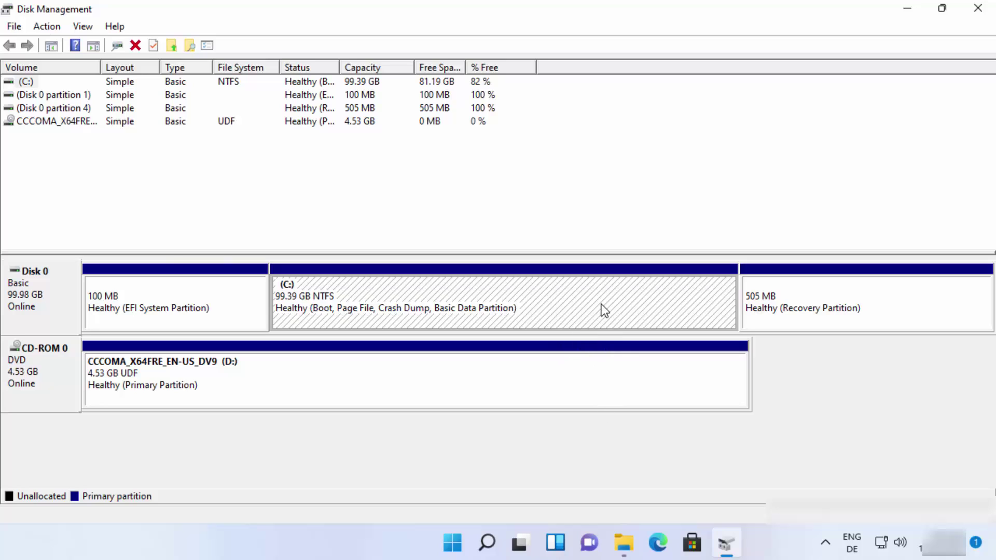
# - Check the existing drives under This PC in File Explorer, and return to Disk Management
pyautogui.click(623, 544)
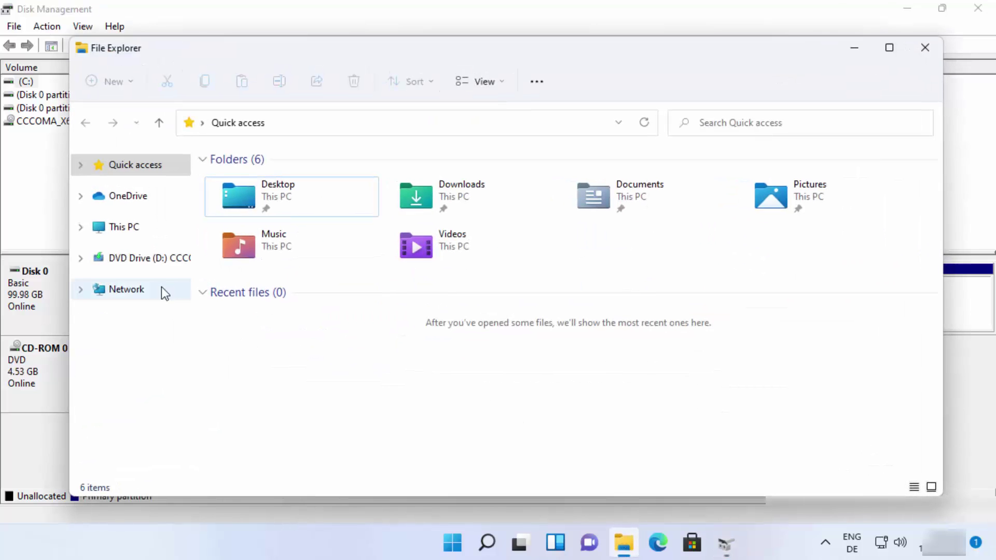
pyautogui.click(141, 237)
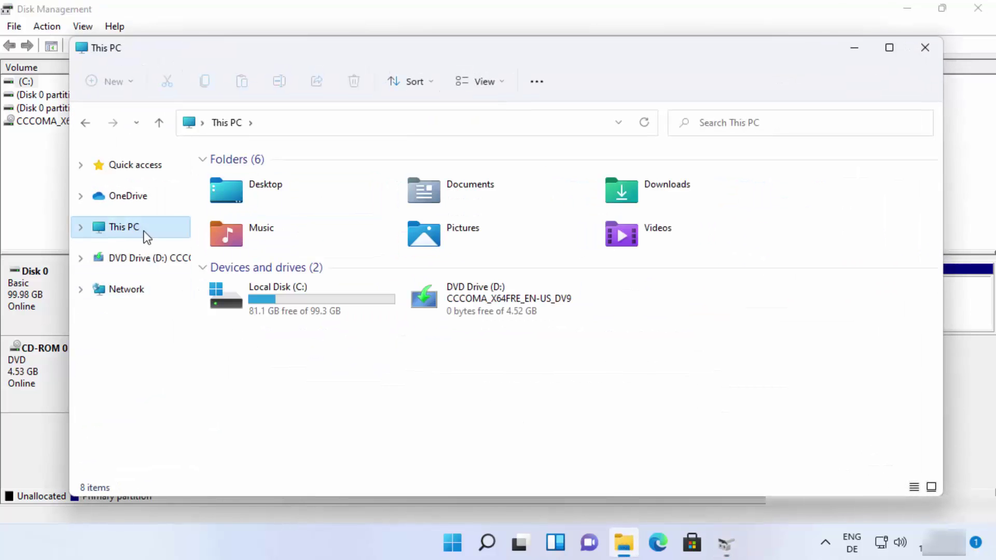
pyautogui.click(404, 384)
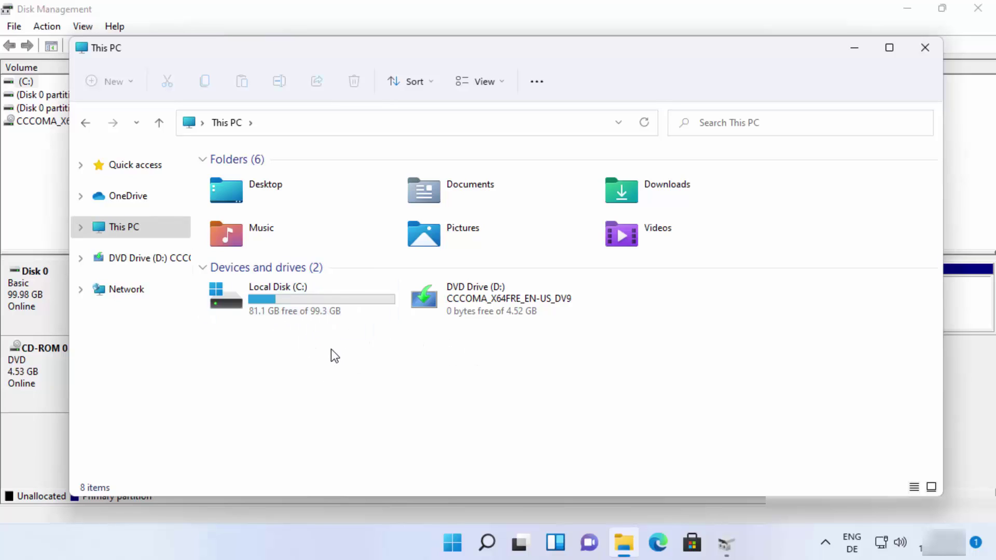
pyautogui.click(351, 512)
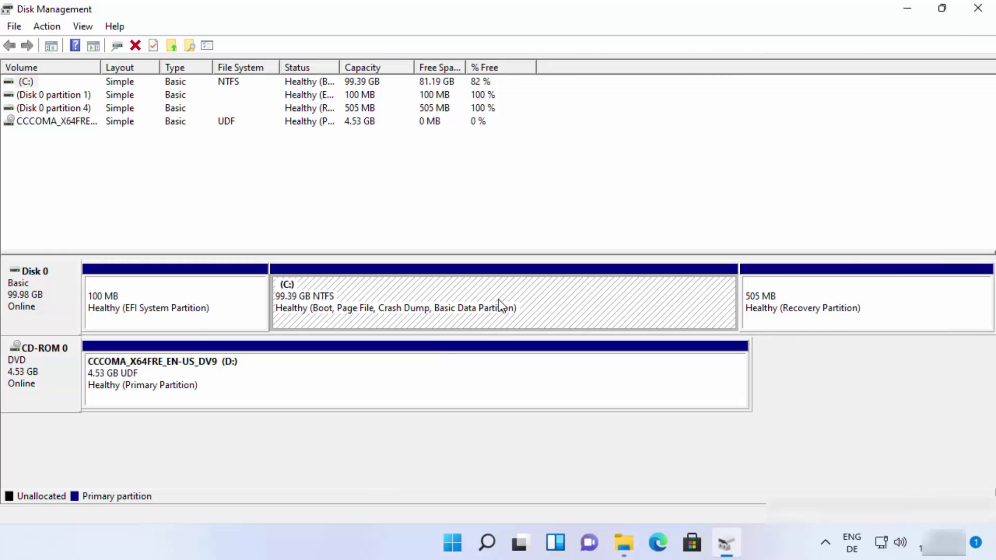
# - Shrink the C: volume on Disk 0 by 10000 MB
pyautogui.rightClick(569, 299)
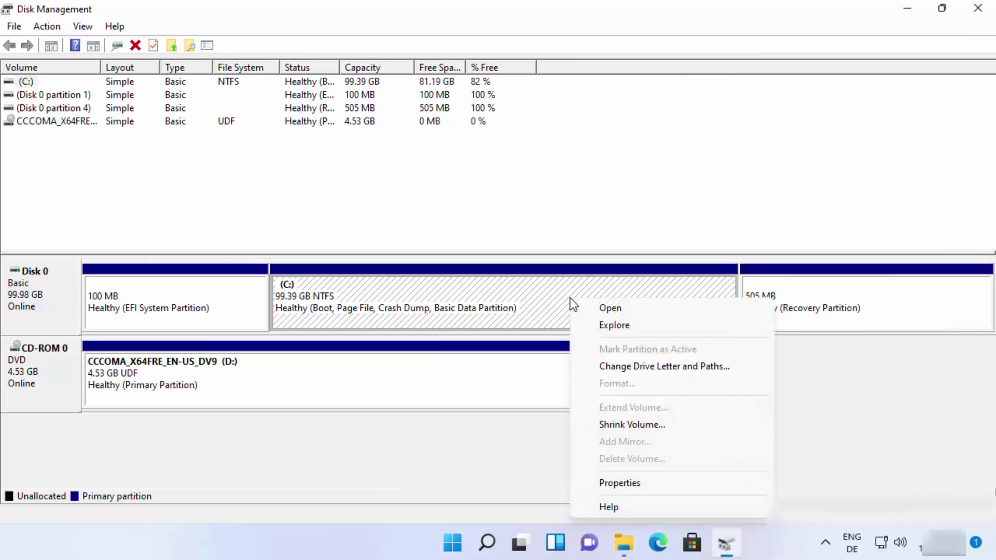
pyautogui.click(615, 424)
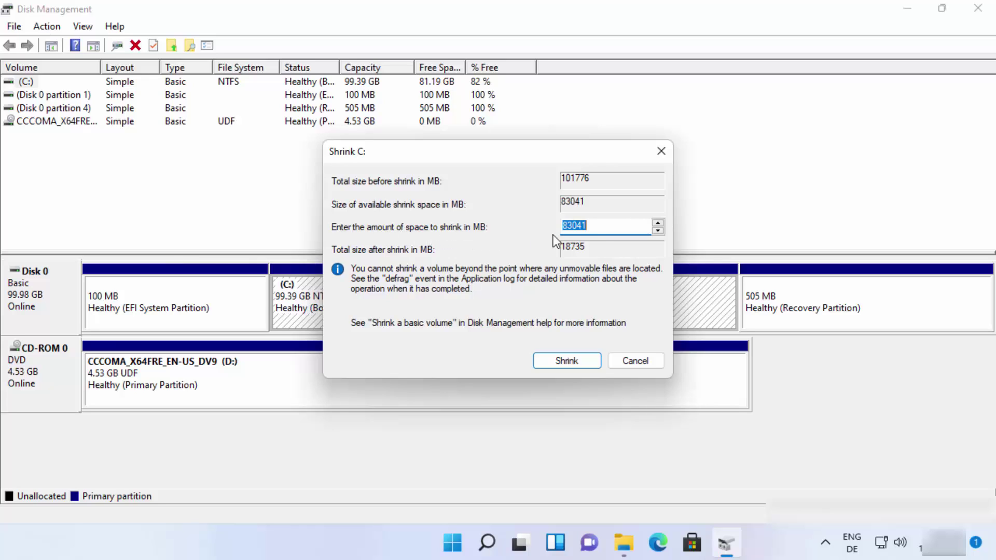
pyautogui.moveTo(459, 148); pyautogui.dragTo(545, 149)
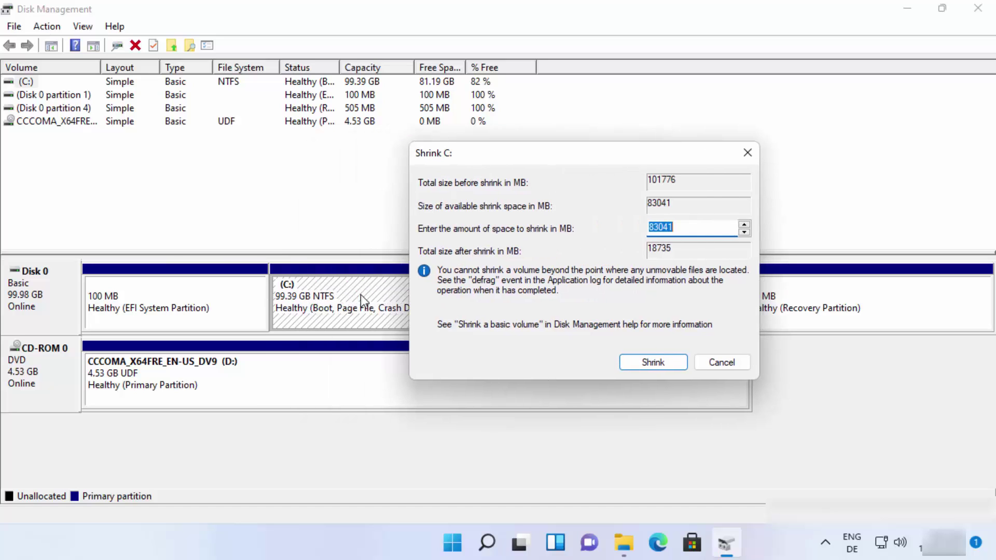
pyautogui.click(685, 226)
pyautogui.press('BackSpace')
pyautogui.press('BackSpace')
pyautogui.press('BackSpace')
pyautogui.press('BackSpace')
pyautogui.press('BackSpace')
pyautogui.write('100')
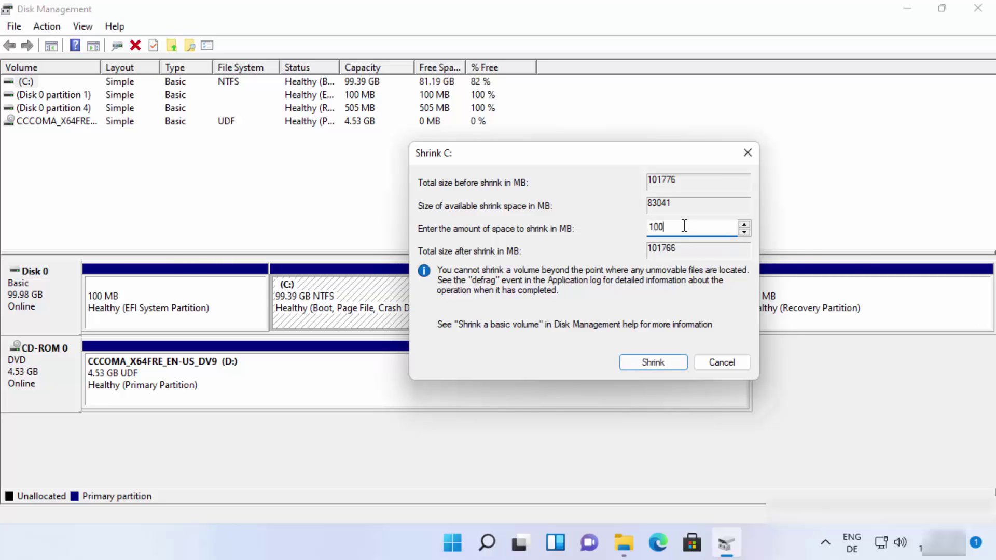
pyautogui.write('00')
pyautogui.click(649, 362)
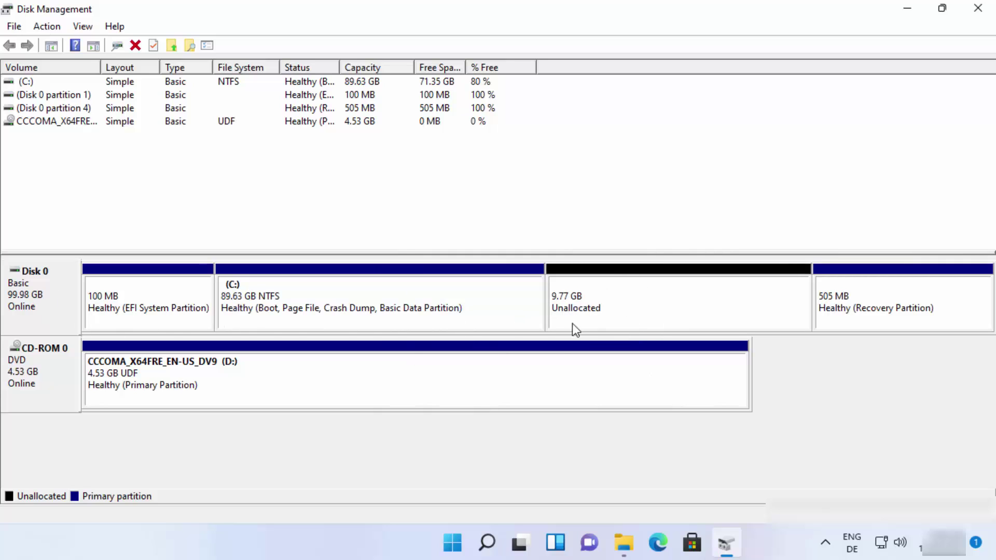
# - Start a new simple volume in the unallocated space on Disk 0, using the full 9999 MB
pyautogui.click(621, 299)
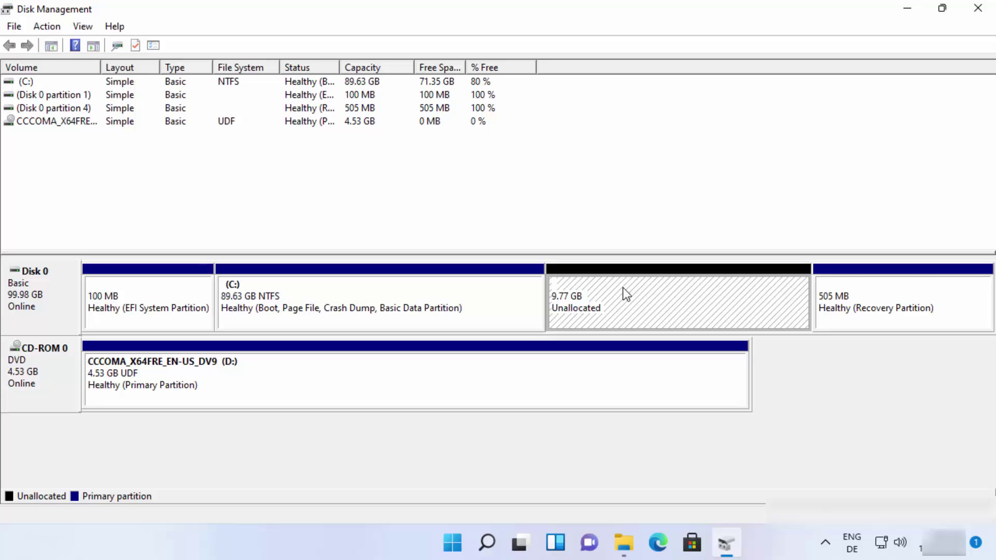
pyautogui.rightClick(657, 299)
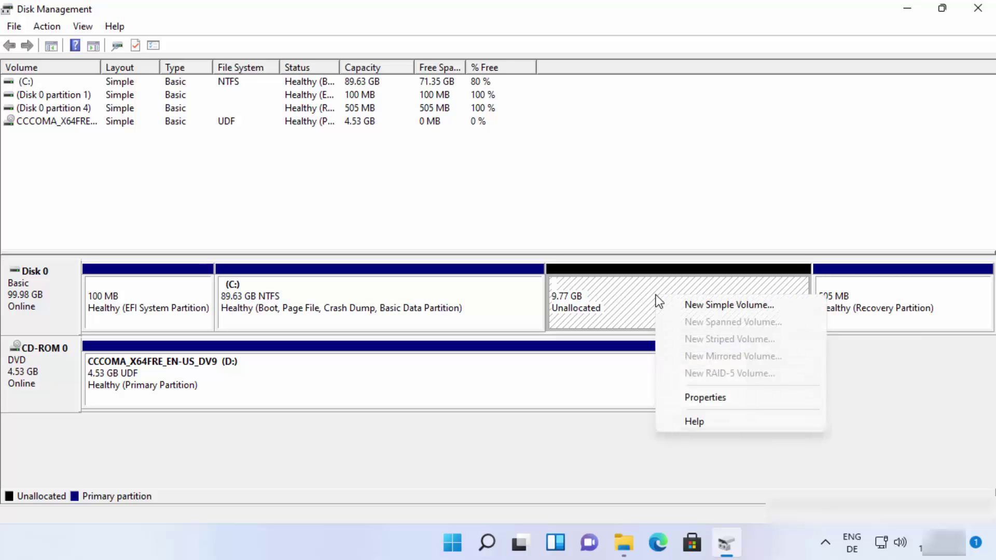
pyautogui.click(687, 307)
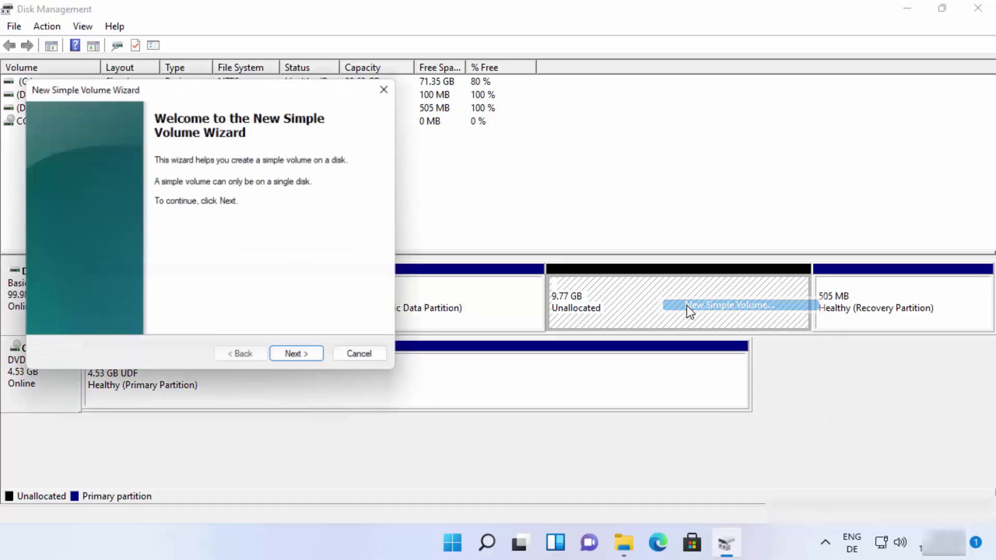
pyautogui.moveTo(270, 98); pyautogui.dragTo(567, 123)
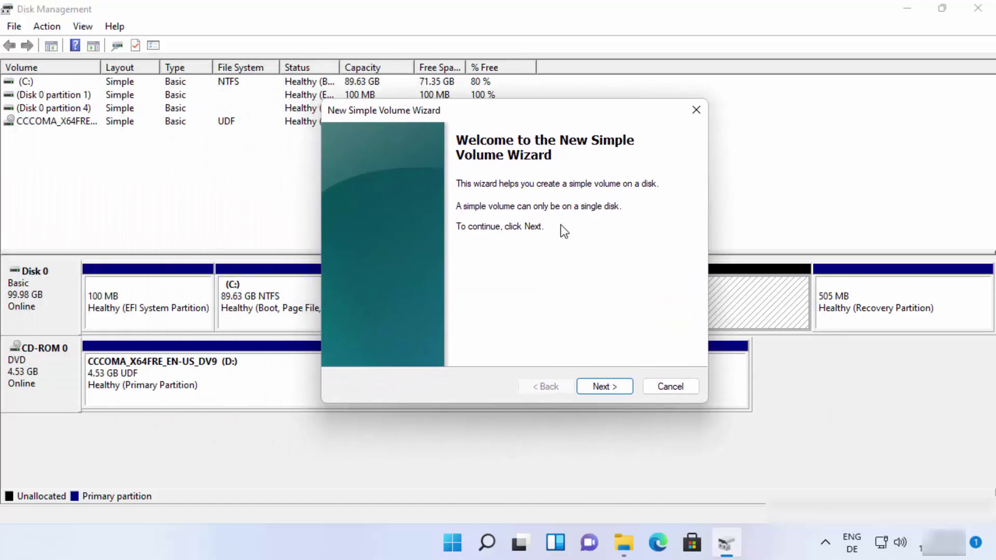
pyautogui.click(600, 388)
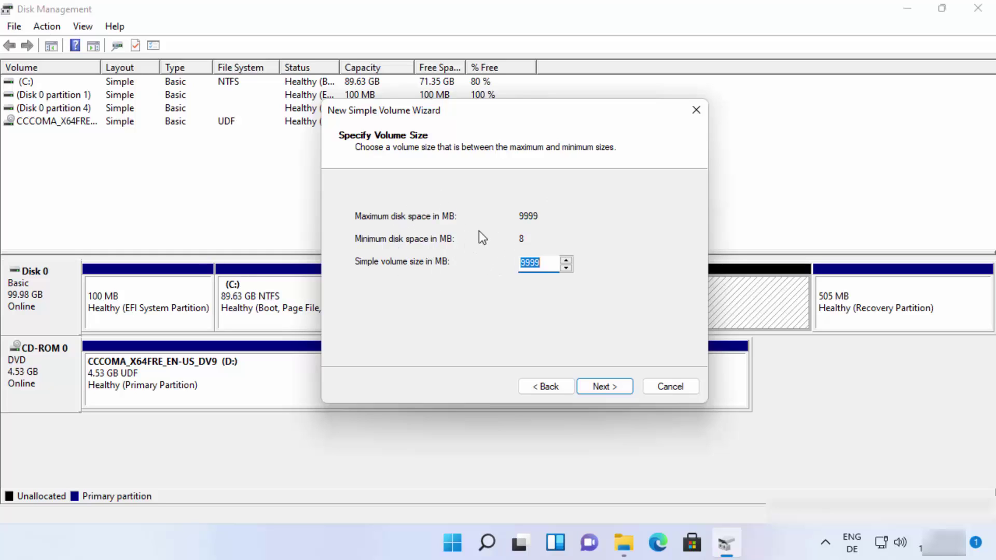
pyautogui.click(590, 386)
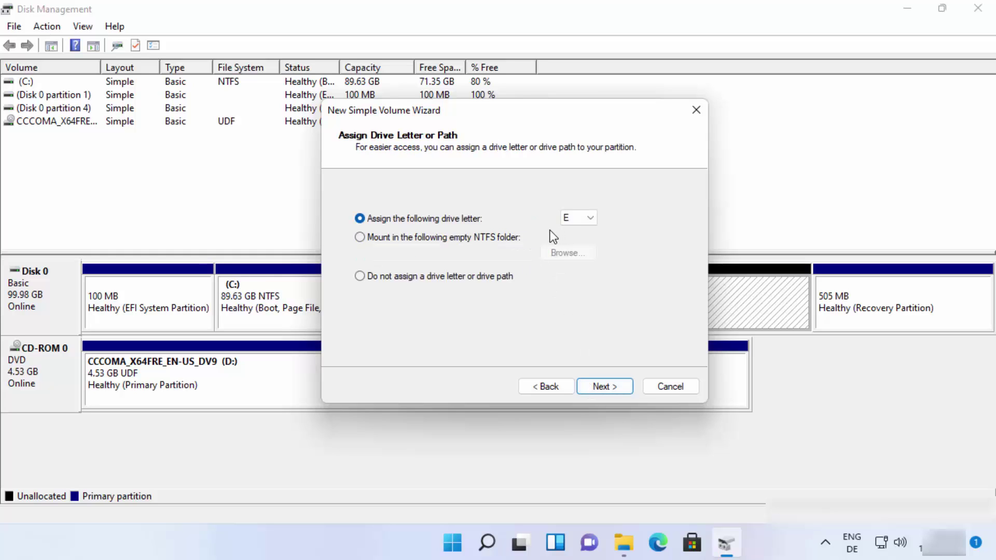
# - Check which drive letters are in use under This PC and assign drive letter E to the new volume
pyautogui.press('super+e')
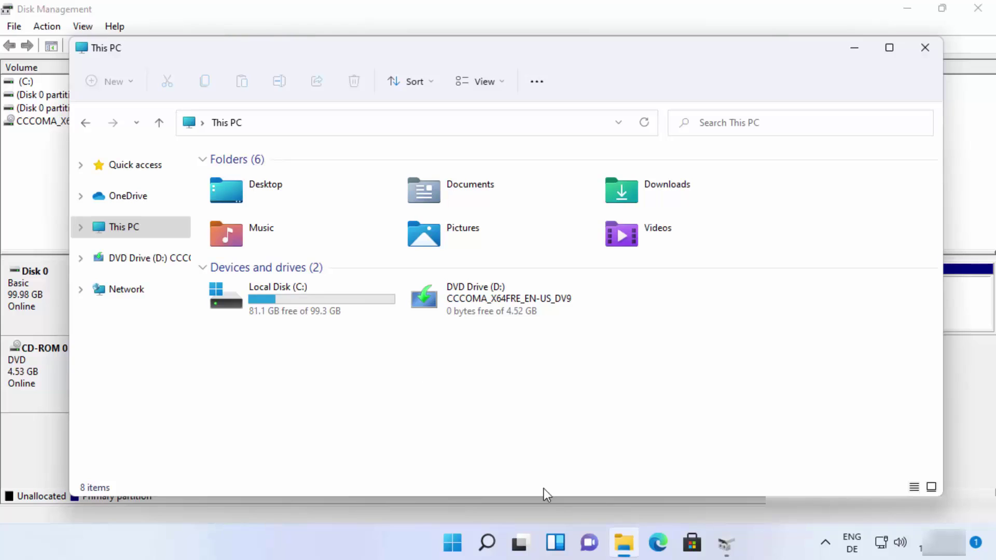
pyautogui.click(725, 544)
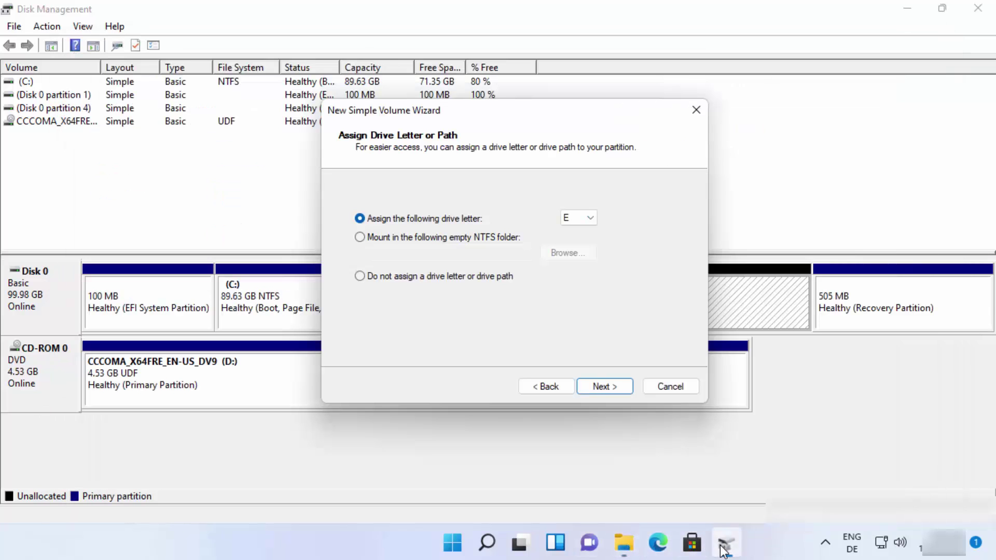
pyautogui.click(572, 220)
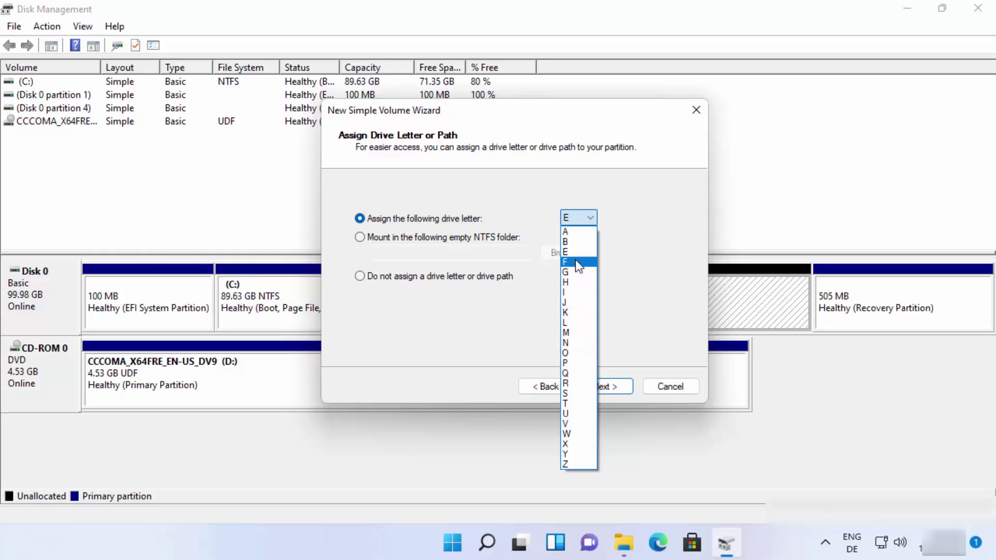
pyautogui.press('Escape')
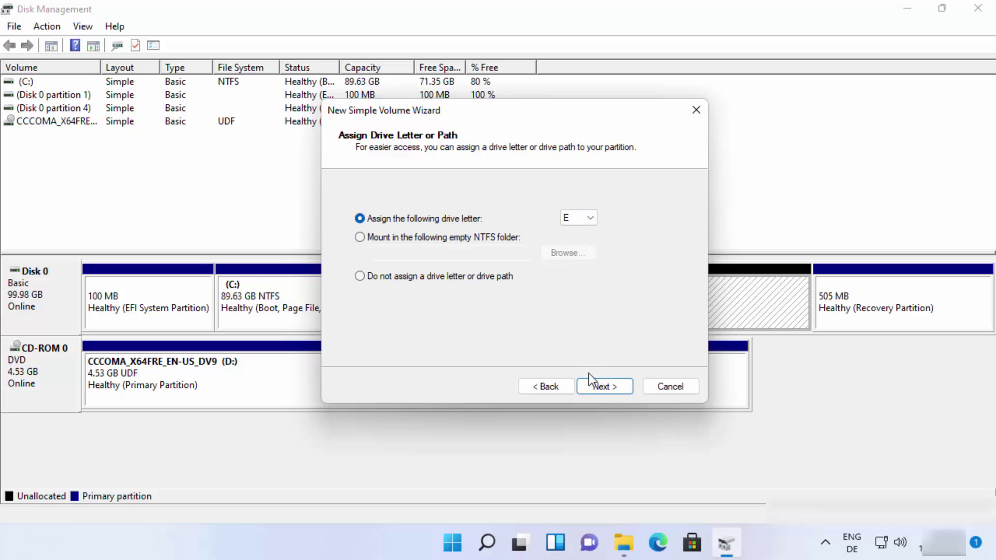
pyautogui.click(596, 391)
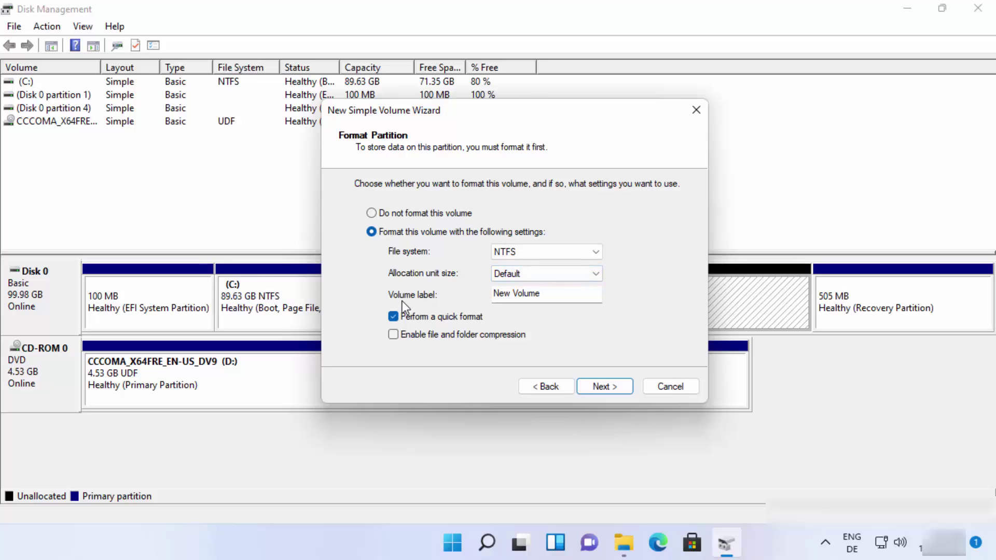
# - Label the new volume Data and accept NTFS, the default allocation unit size and quick format
pyautogui.doubleClick(543, 294)
pyautogui.press('BackSpace')
pyautogui.press('BackSpace')
pyautogui.press('BackSpace')
pyautogui.press('BackSpace')
pyautogui.press('BackSpace')
pyautogui.write('Data')
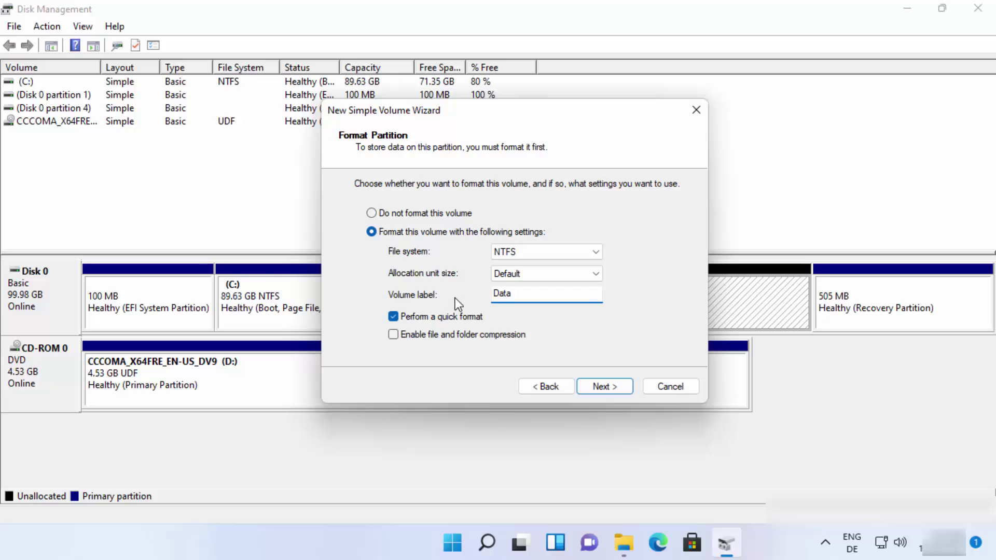
pyautogui.click(605, 387)
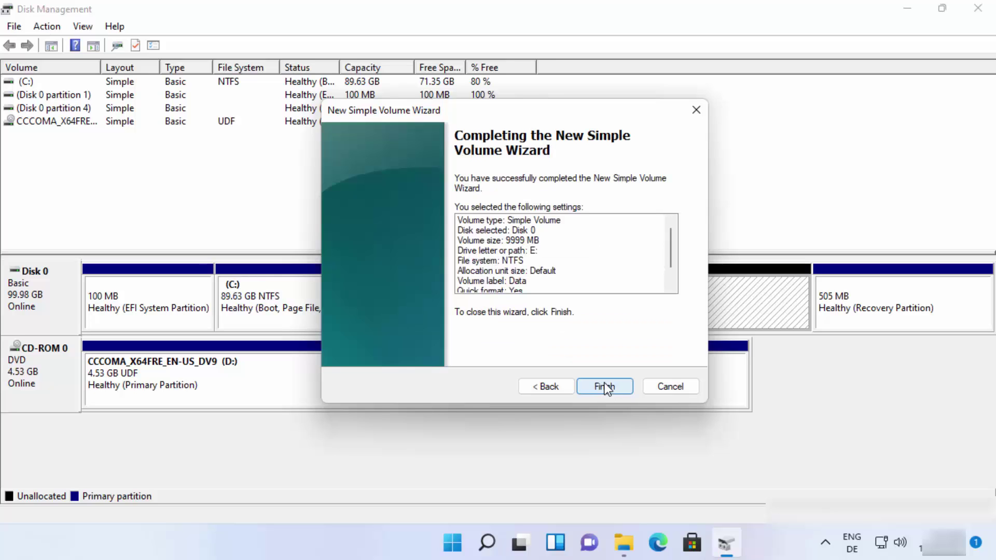
# - Create the new Data volume with the chosen settings and check the drives under This PC in File Explorer
pyautogui.click(605, 387)
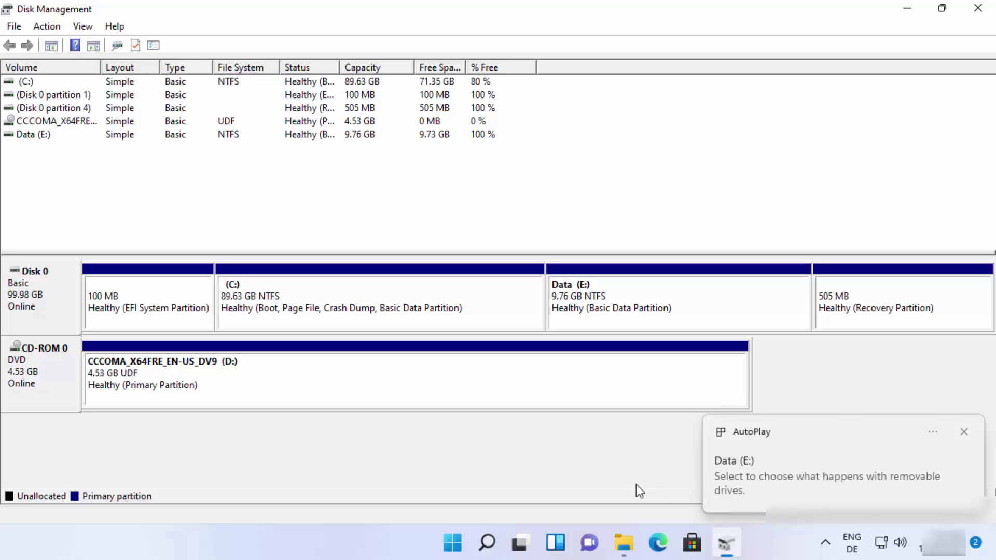
pyautogui.click(625, 548)
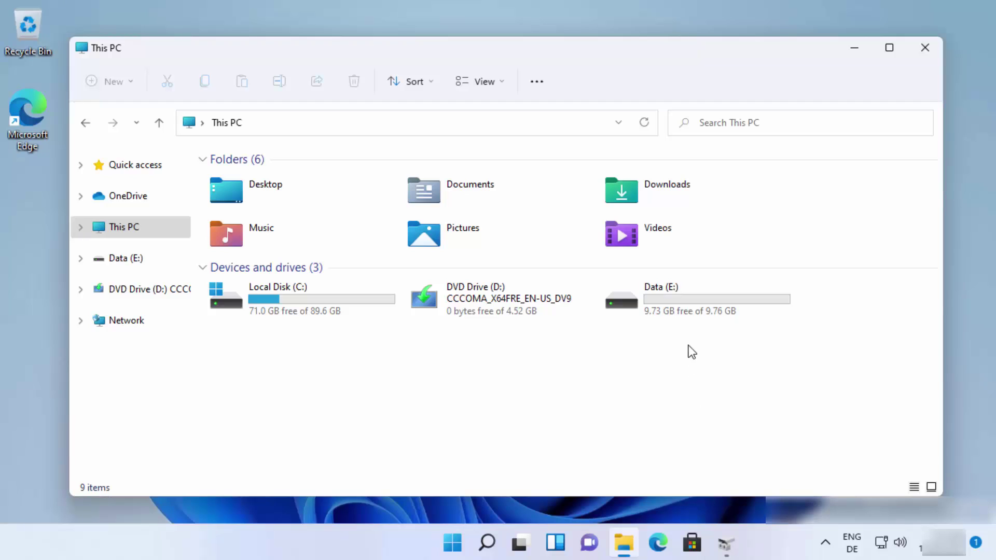
pyautogui.moveTo(685, 313)
pyautogui.click(956, 396)
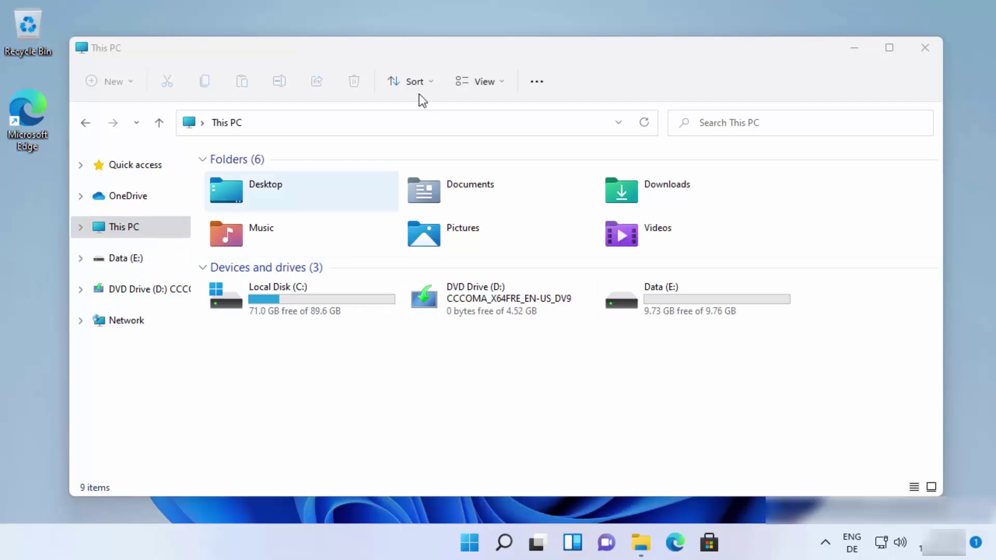
# - Open Computer Management for This PC, maximize it and show Disk Management
pyautogui.rightClick(145, 232)
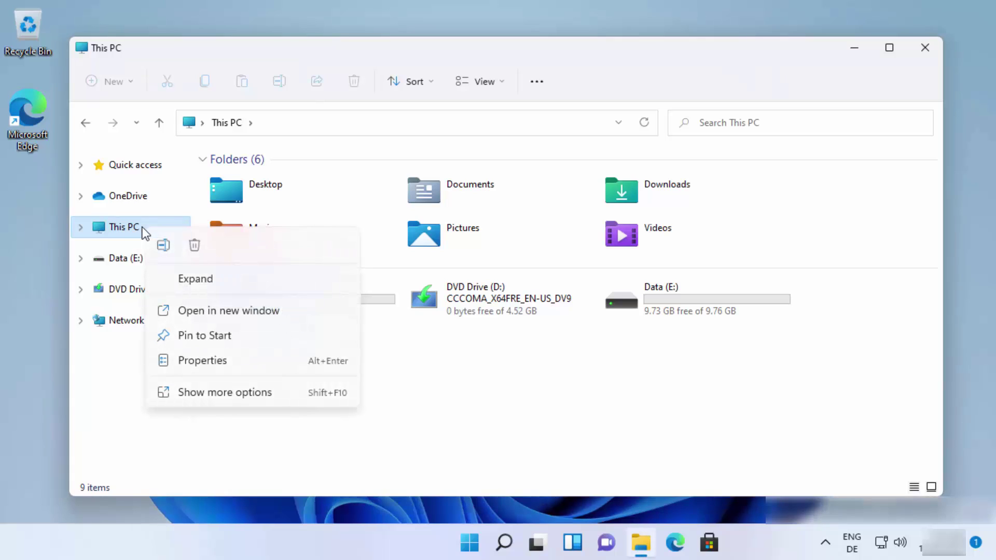
pyautogui.click(230, 393)
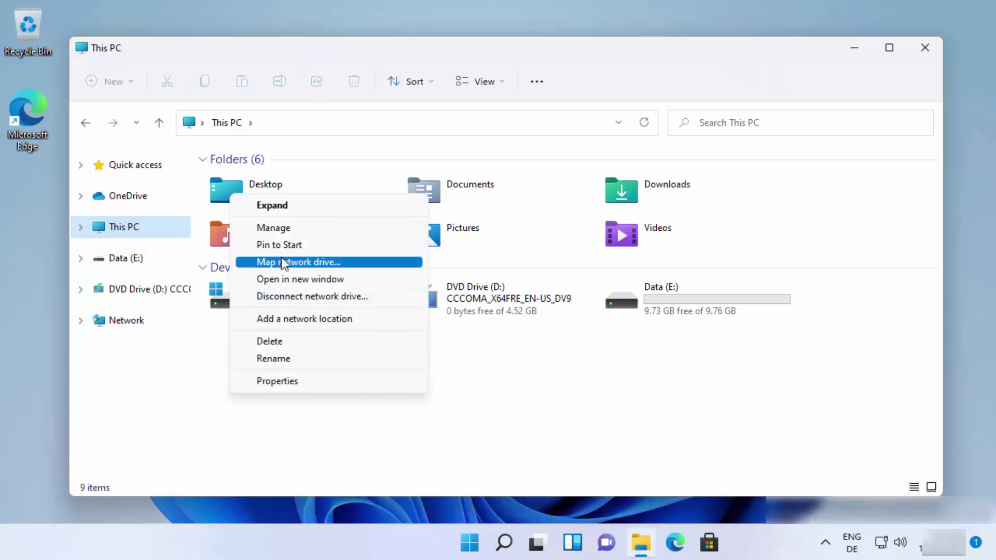
pyautogui.click(279, 230)
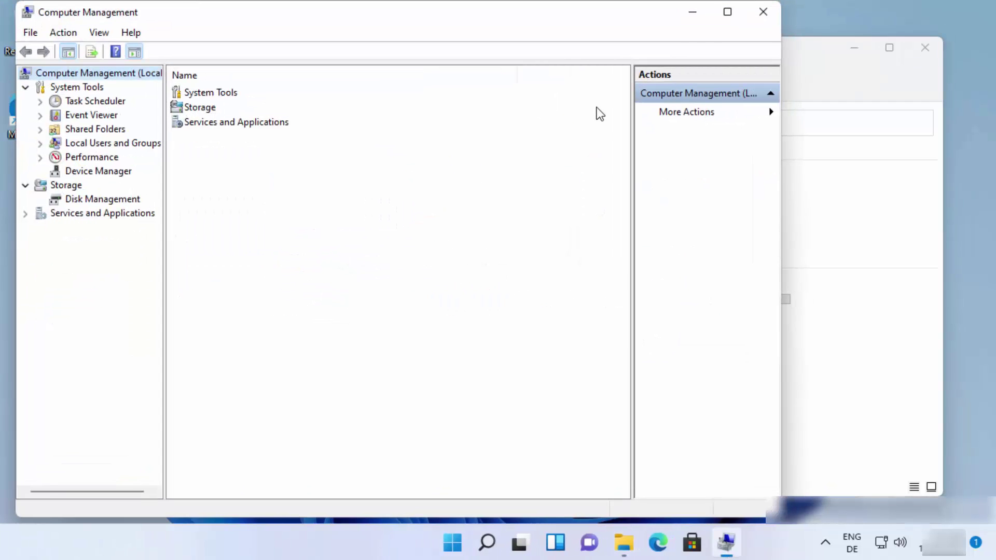
pyautogui.click(728, 13)
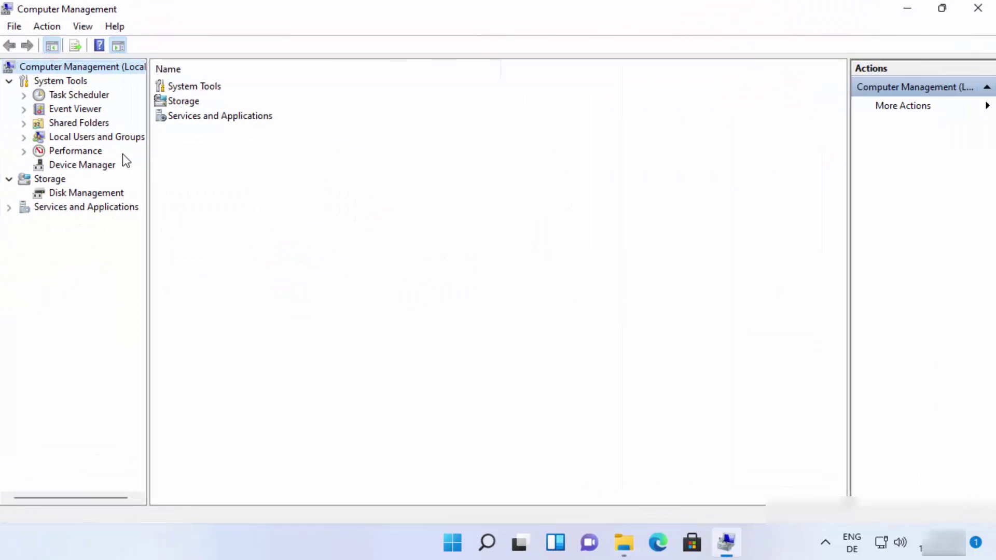
pyautogui.click(67, 195)
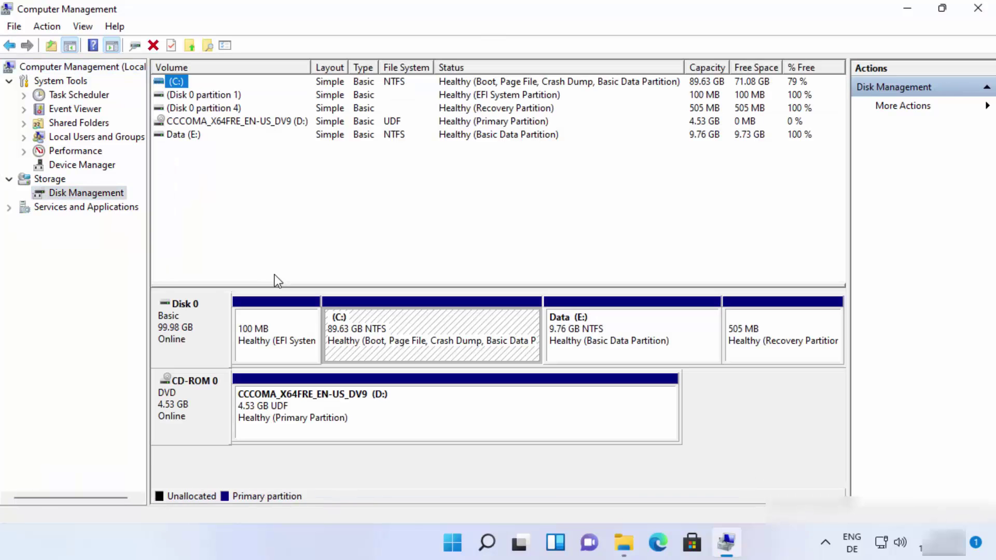
# - Delete the Data (E:) volume on Disk 0 and accept that all its data is erased
pyautogui.click(590, 339)
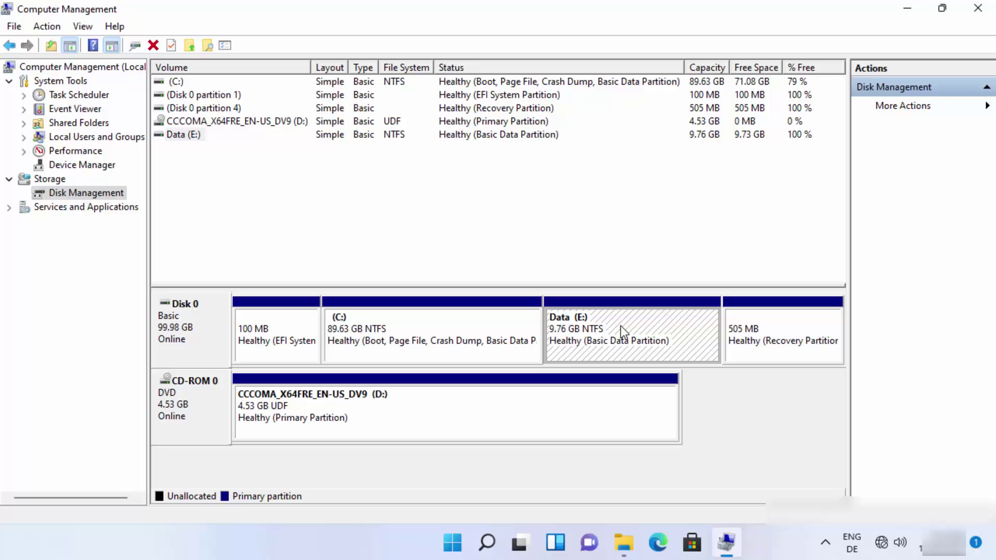
pyautogui.rightClick(623, 330)
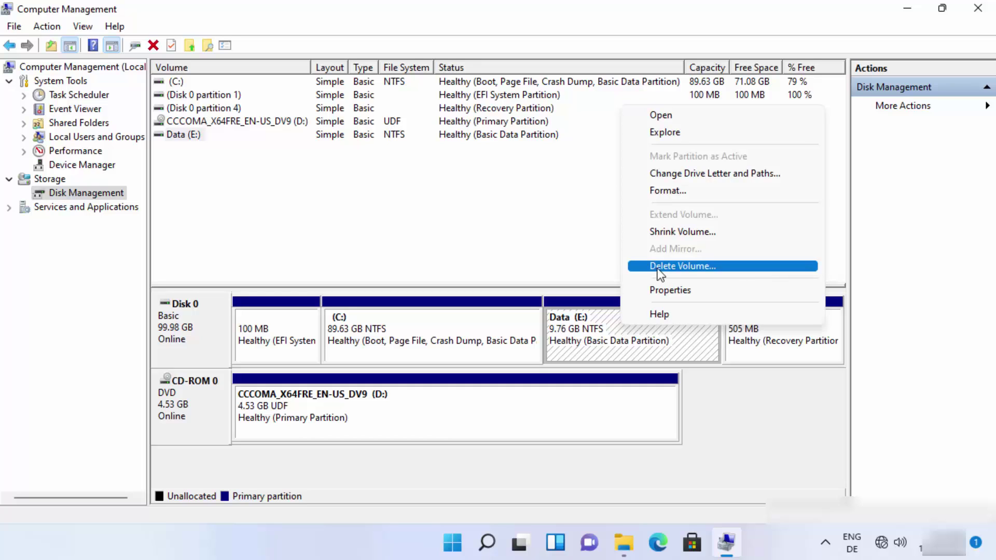
pyautogui.click(671, 268)
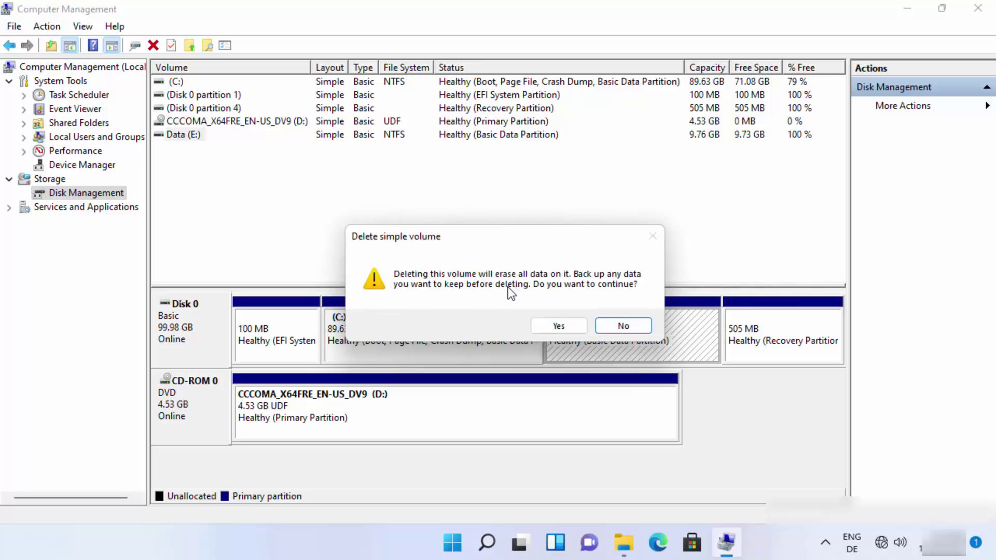
pyautogui.click(554, 325)
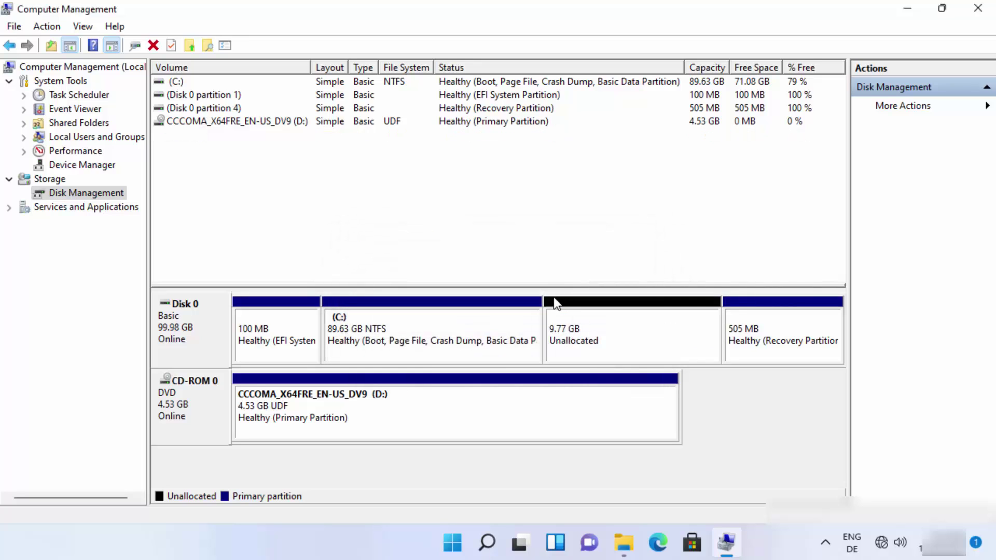
# - Extend the C: volume with the full 9999 MB of unallocated space on Disk 0 and check the drives under This PC
pyautogui.click(598, 325)
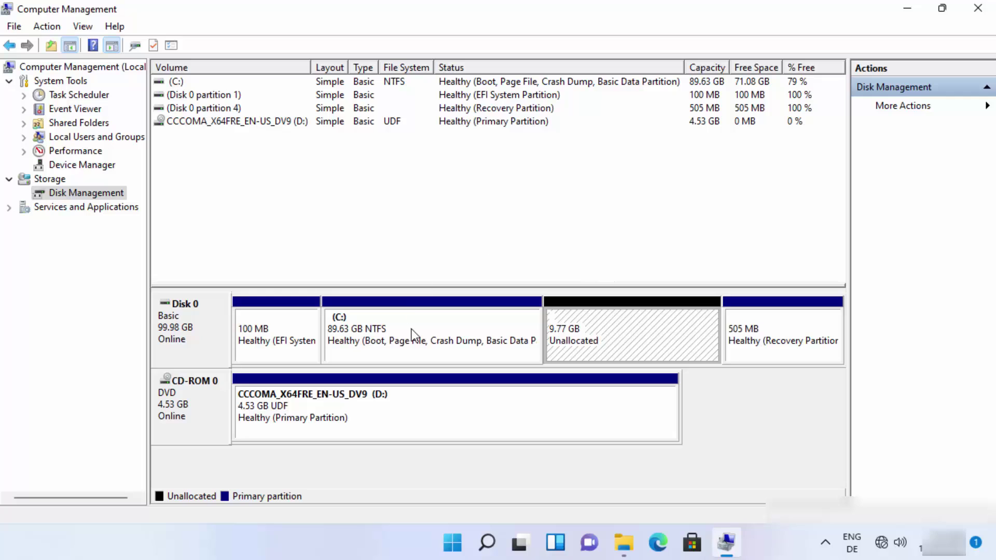
pyautogui.click(457, 333)
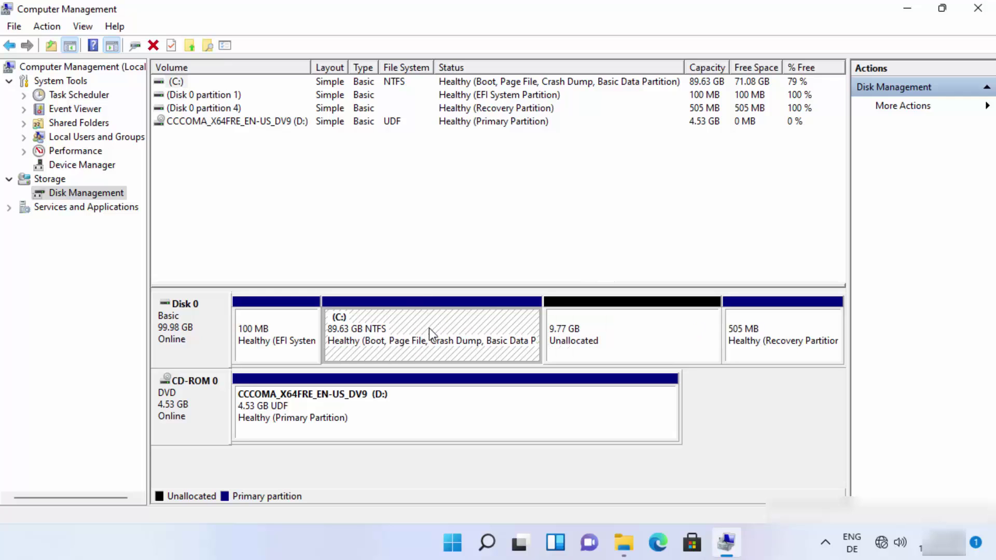
pyautogui.rightClick(443, 328)
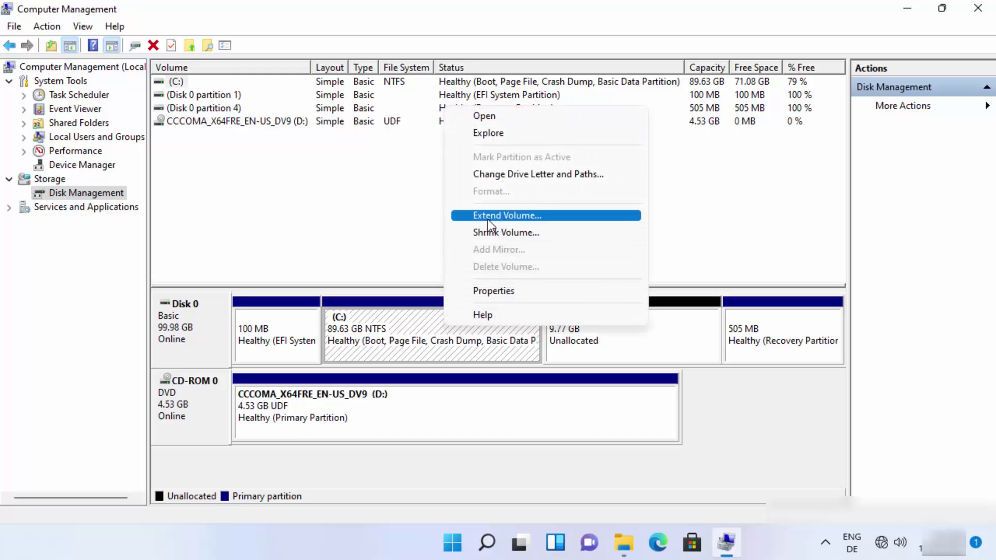
pyautogui.click(517, 220)
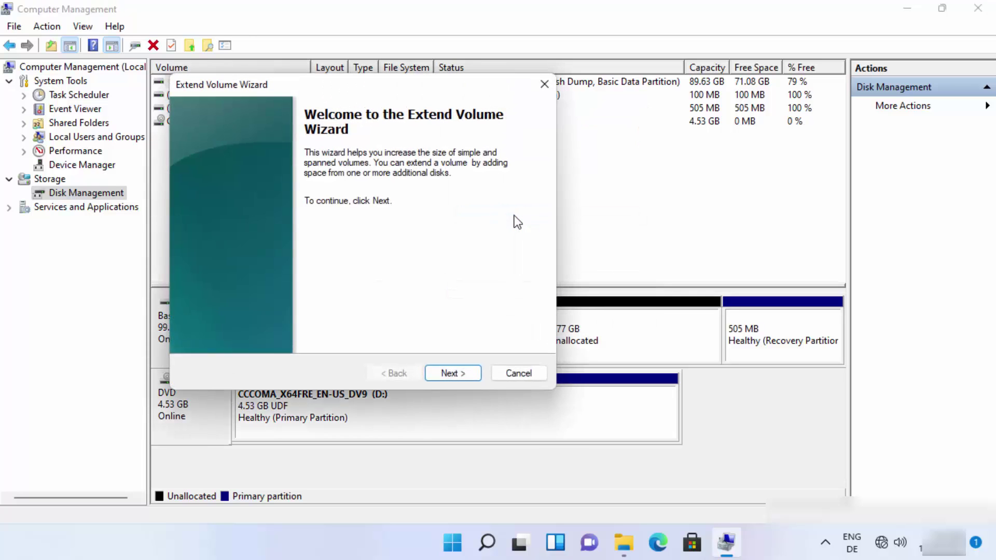
pyautogui.click(452, 374)
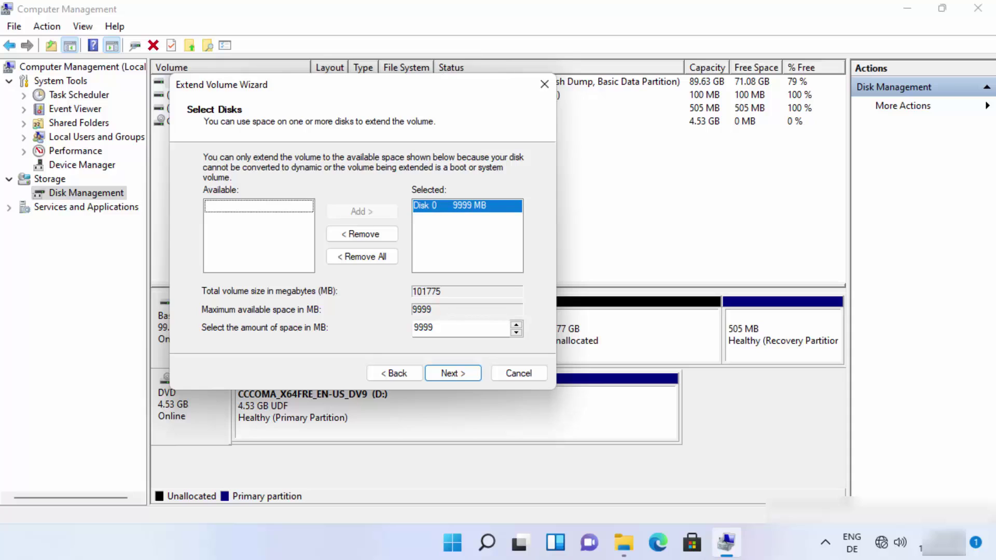
pyautogui.moveTo(452, 84); pyautogui.dragTo(398, 91)
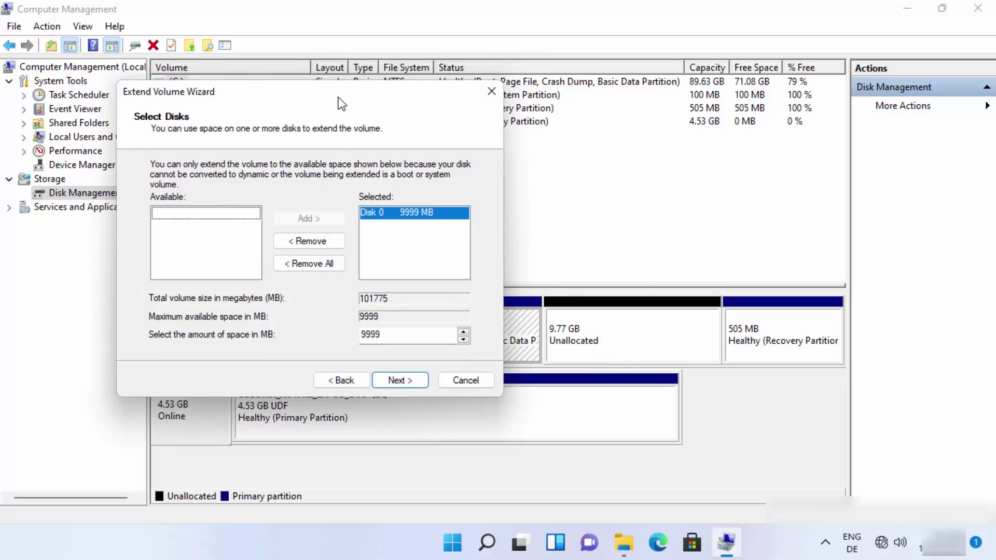
pyautogui.moveTo(338, 97); pyautogui.dragTo(458, 102)
pyautogui.click(523, 387)
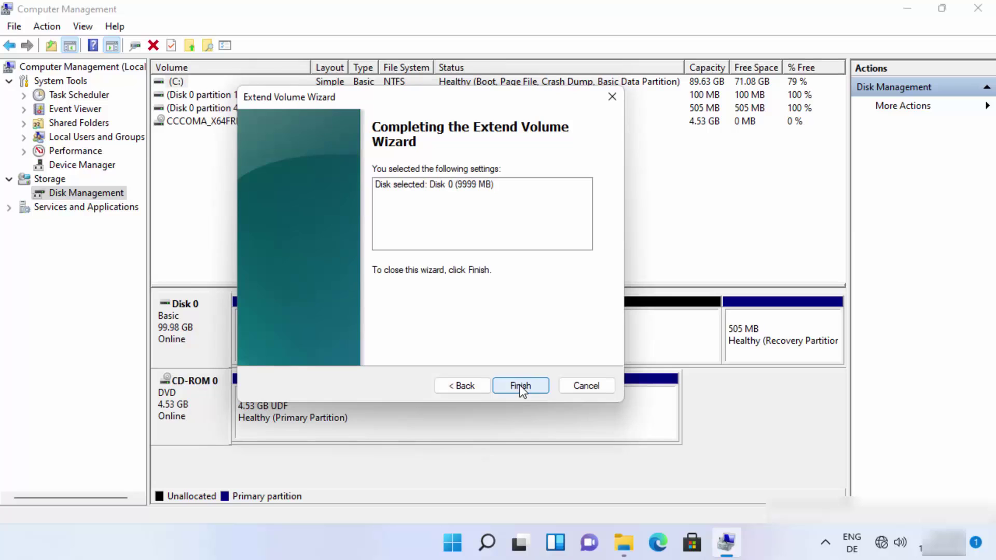
pyautogui.click(520, 386)
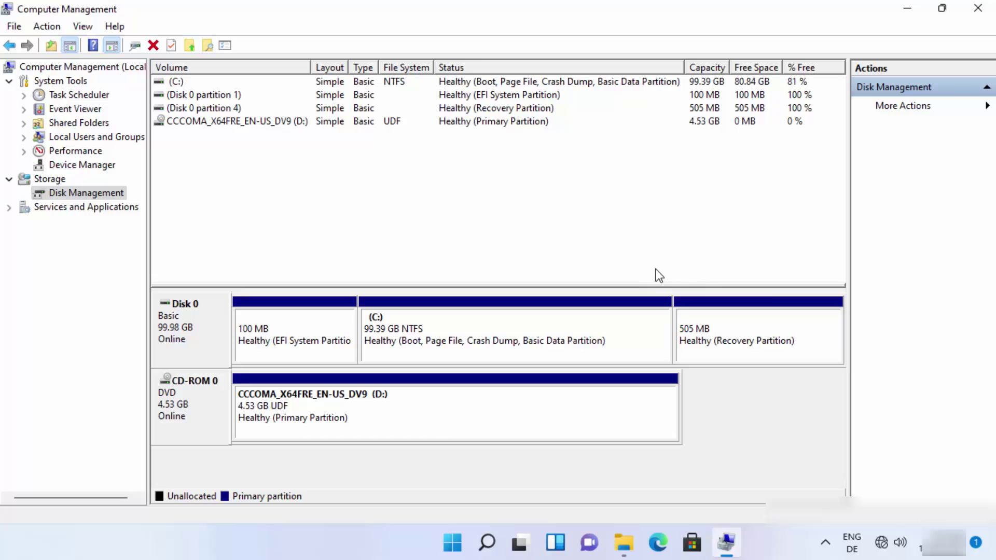
pyautogui.click(910, 13)
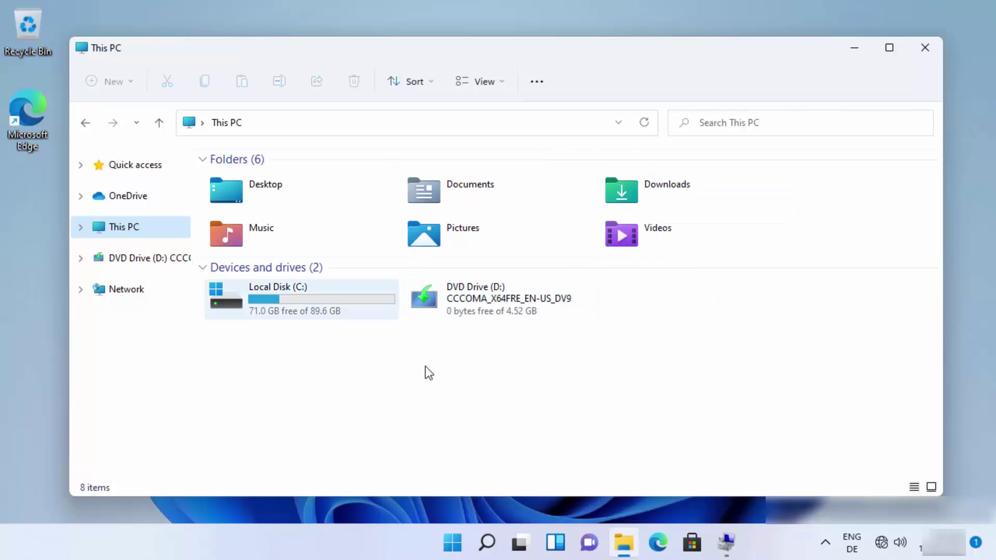
pyautogui.click(699, 326)
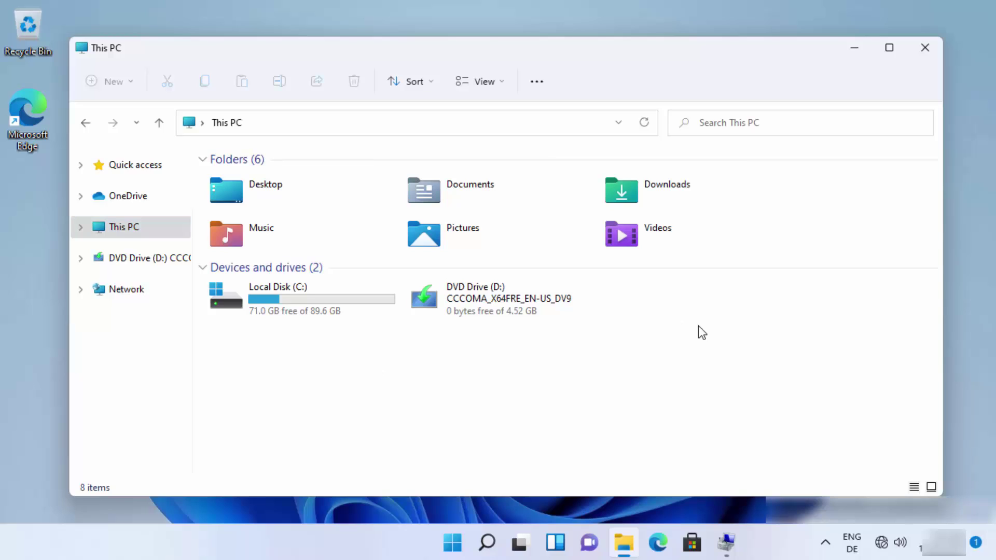